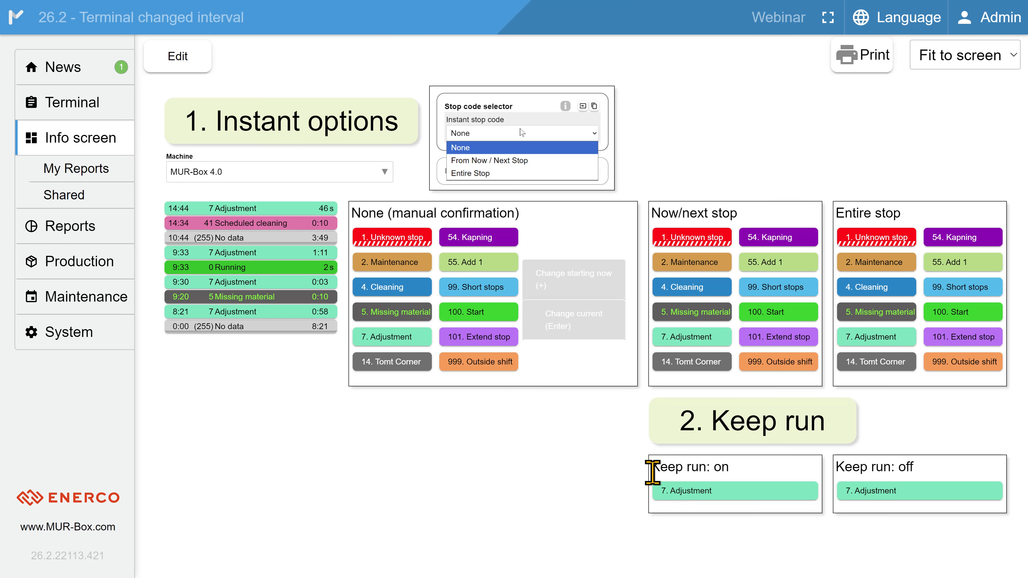
- Change the 9:33 Adjustment stop before the 10:44 No data entry to start at 09:30, applying 7. Adjustment with Keep run off
left_click(269, 252)
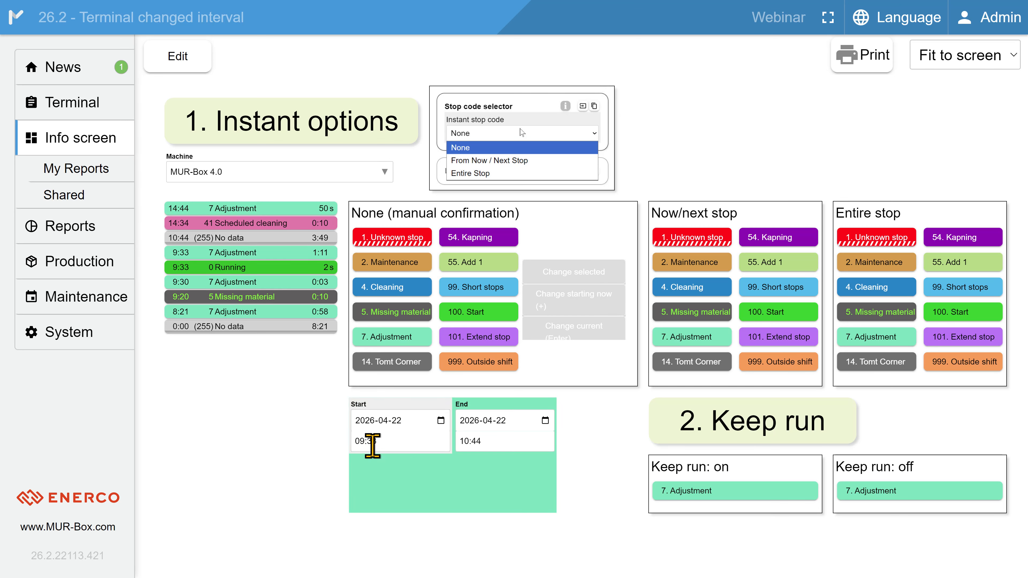
left_click(370, 444)
key("Delete")
type("0")
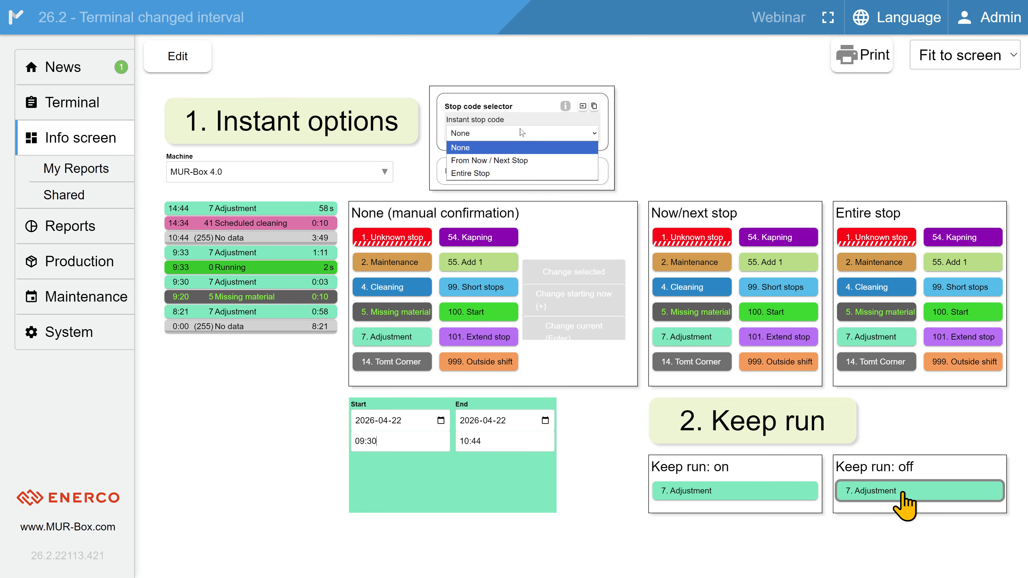
left_click(903, 492)
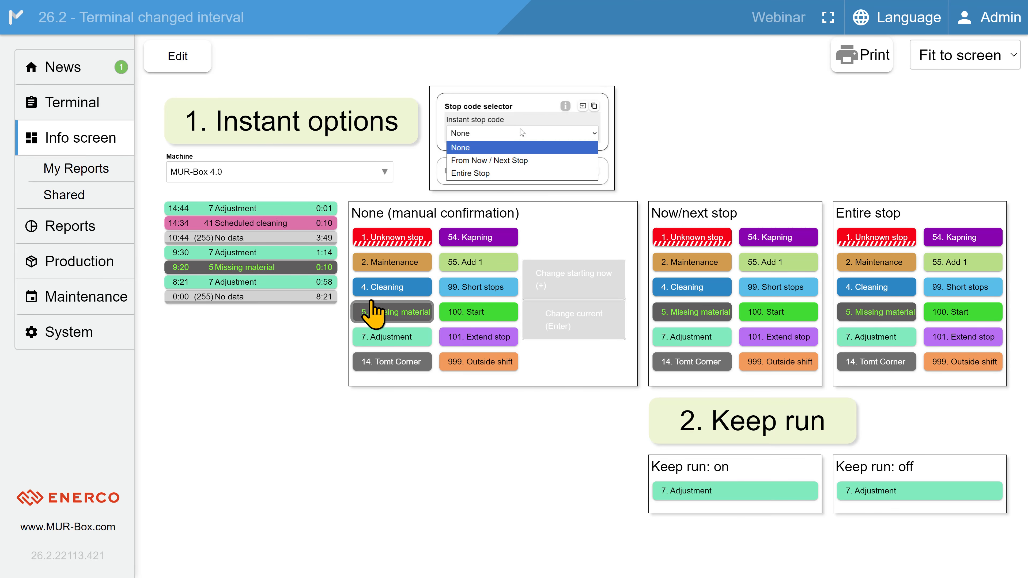
left_click(271, 254)
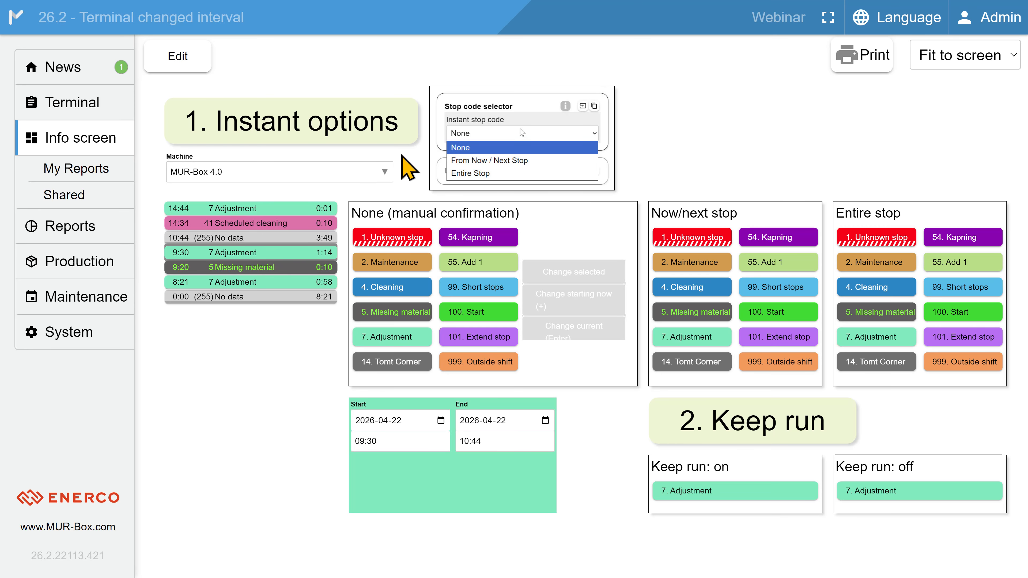
- Go back to the 26.2 overview and open the Formulas info screen in edit mode
key("Left")
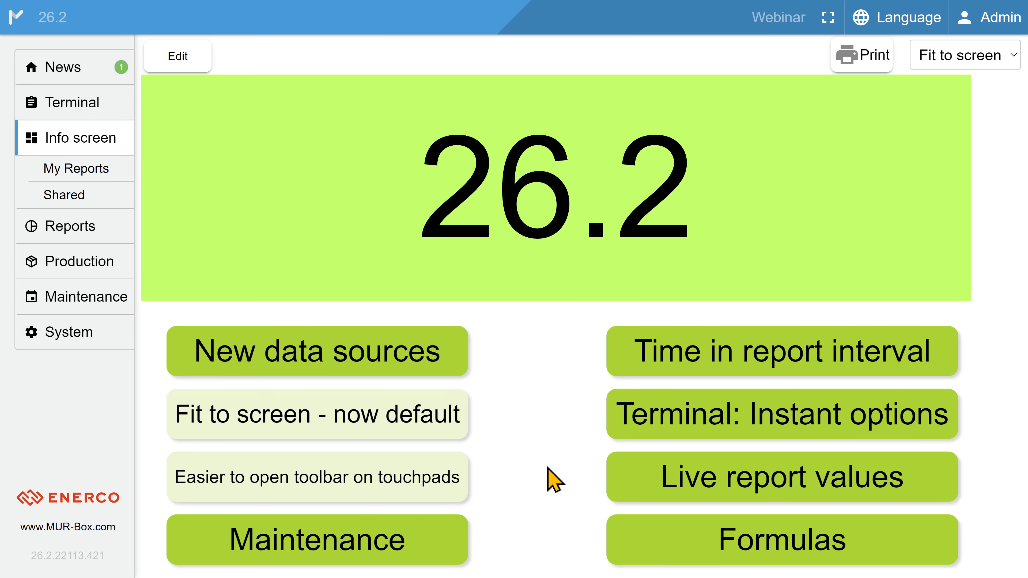
left_click(615, 478)
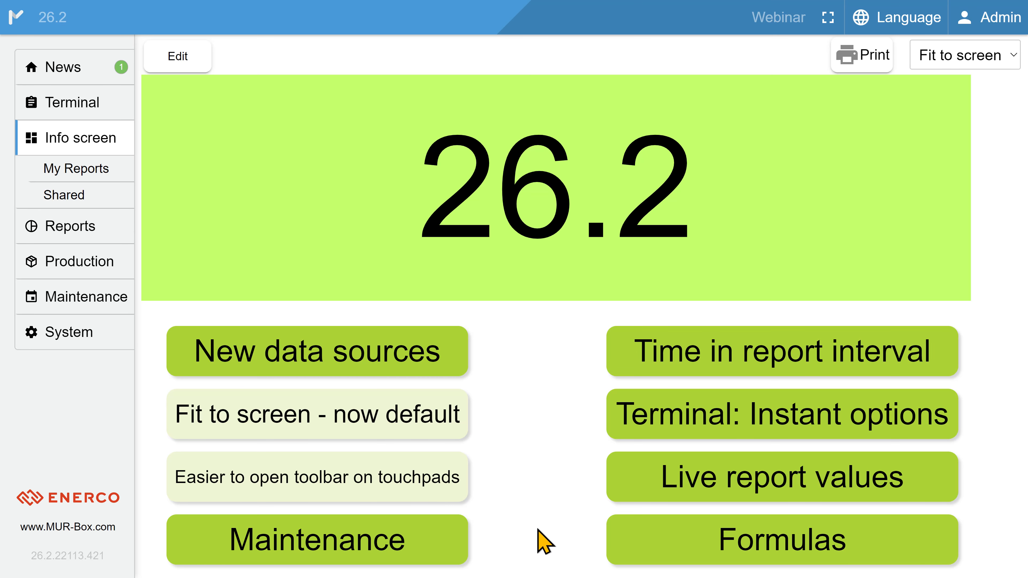
left_click(640, 552)
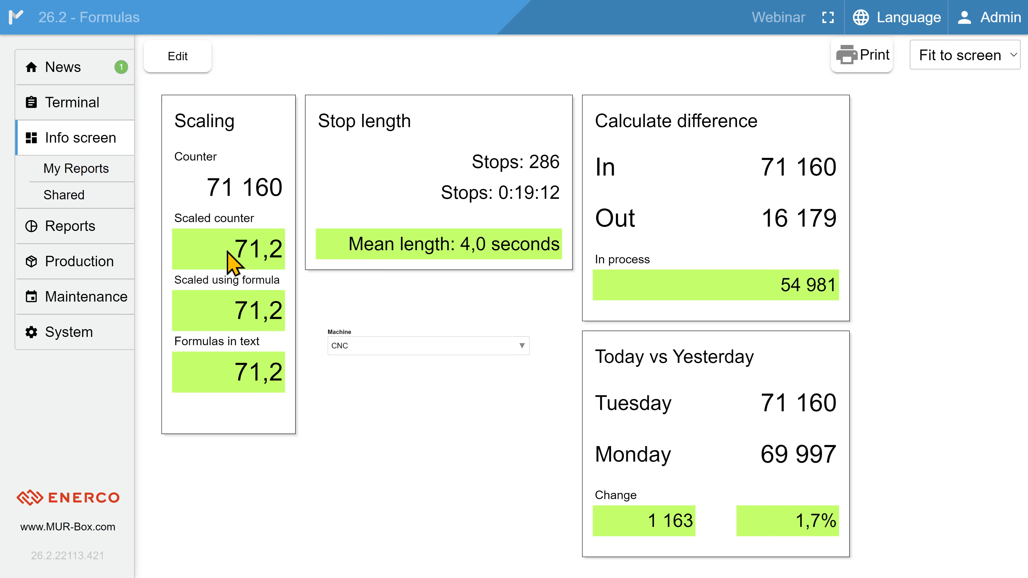
left_click(187, 60)
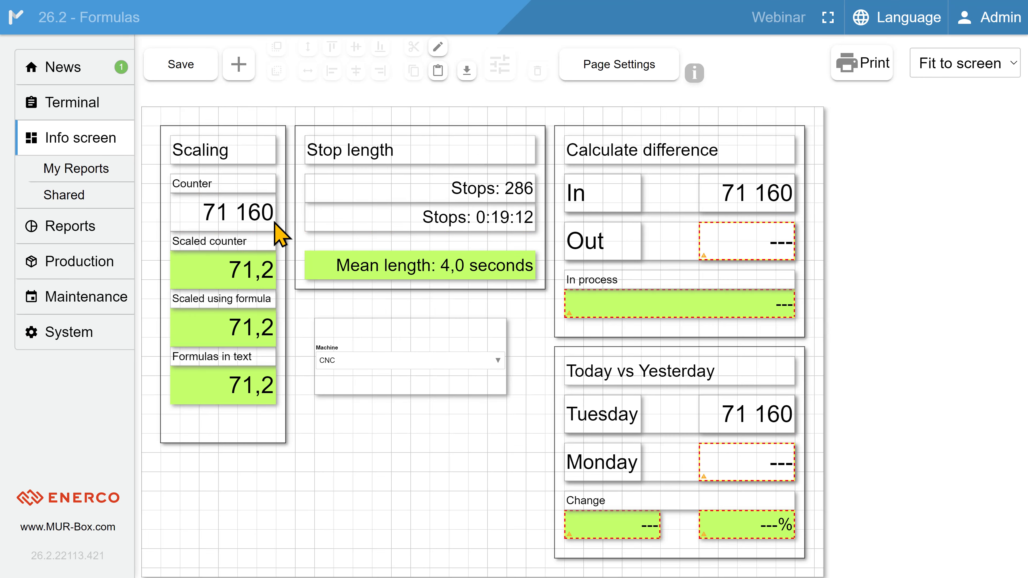
- Examine the content settings of the Scaled counter value, including the multiplier, divisor and offset of its Counter source
left_click(233, 281)
right_click(231, 278)
left_click(286, 306)
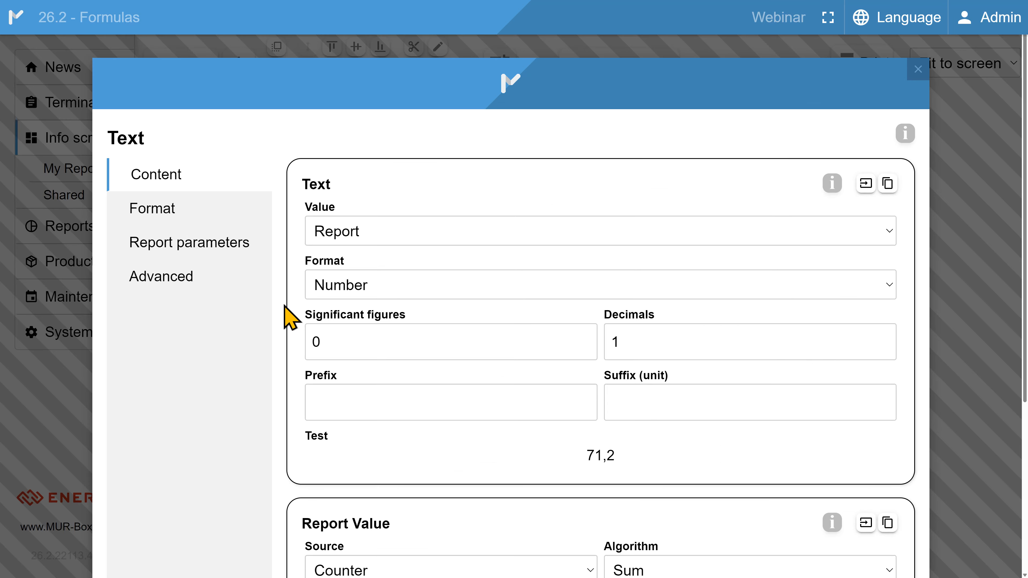
scroll(294, 395, "down", 3)
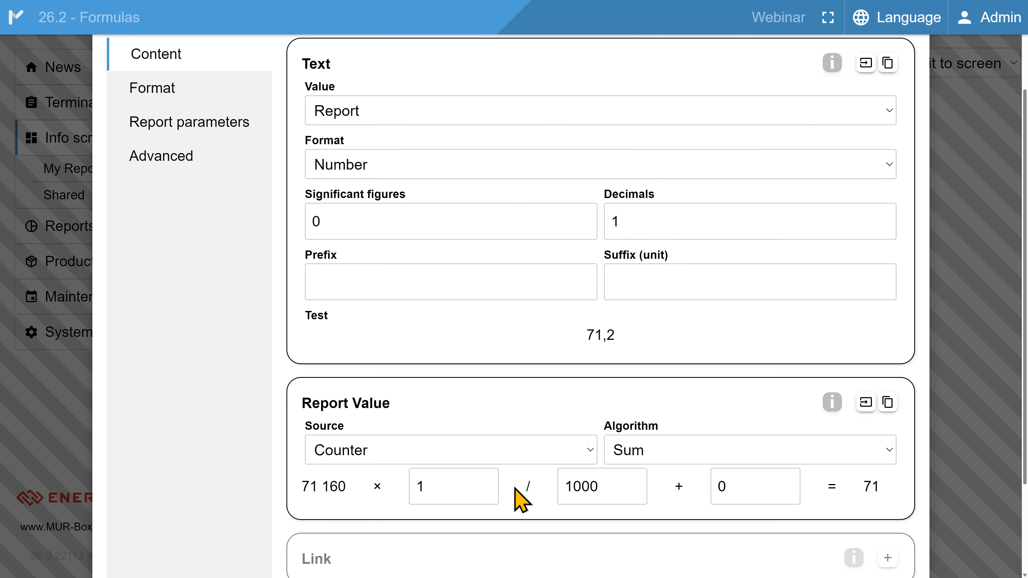
left_click(592, 486)
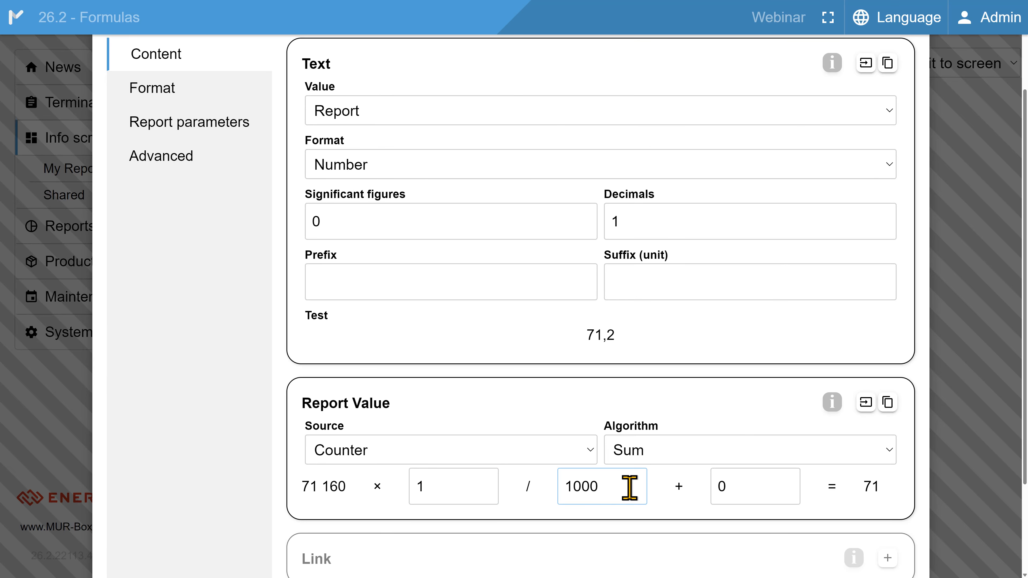
scroll(629, 489, "down", 2)
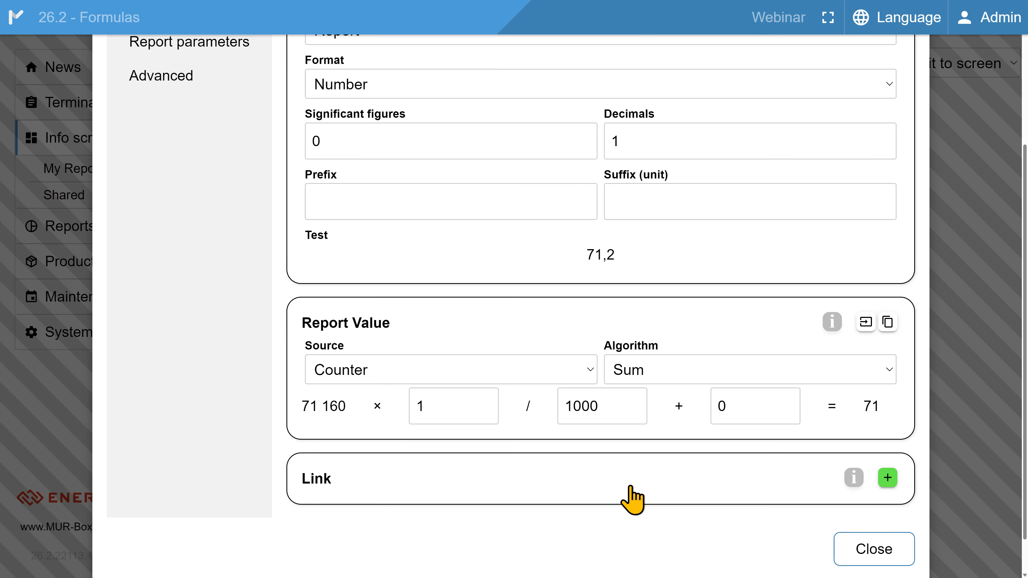
left_click(857, 541)
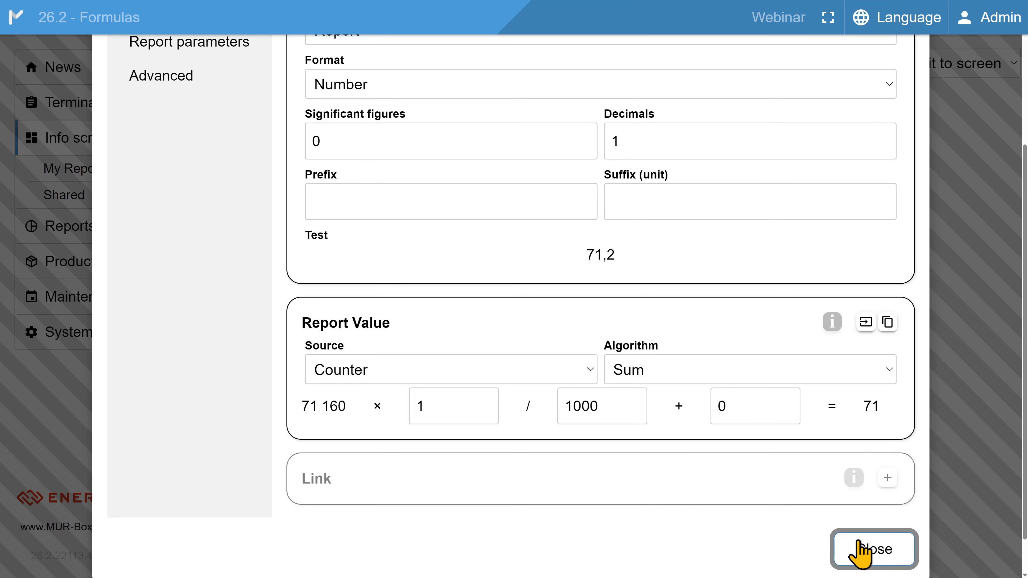
left_click(858, 550)
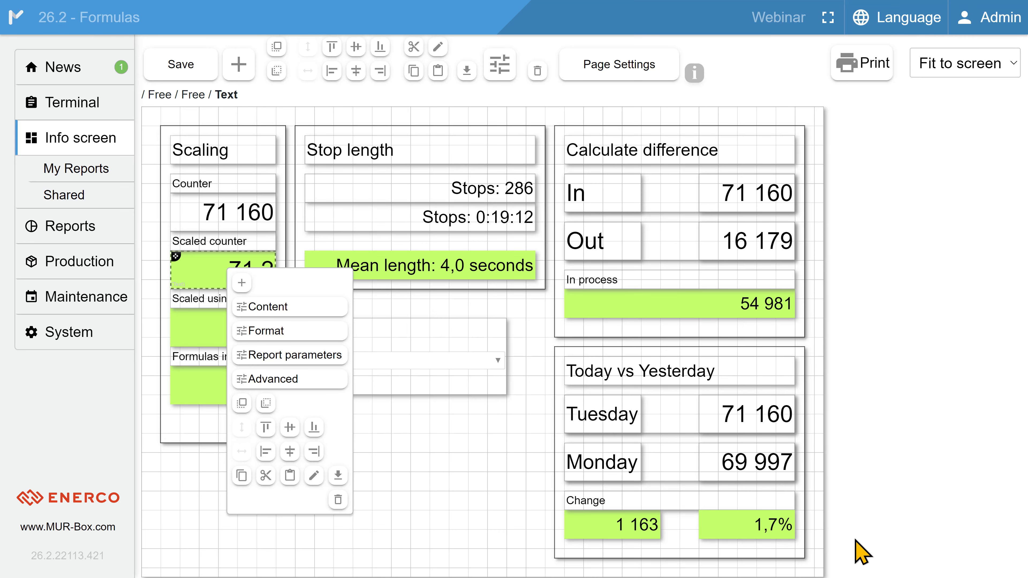
- Examine the content settings of the Scaled using formula value, including its available report sources and the Counter formula
left_click(208, 335)
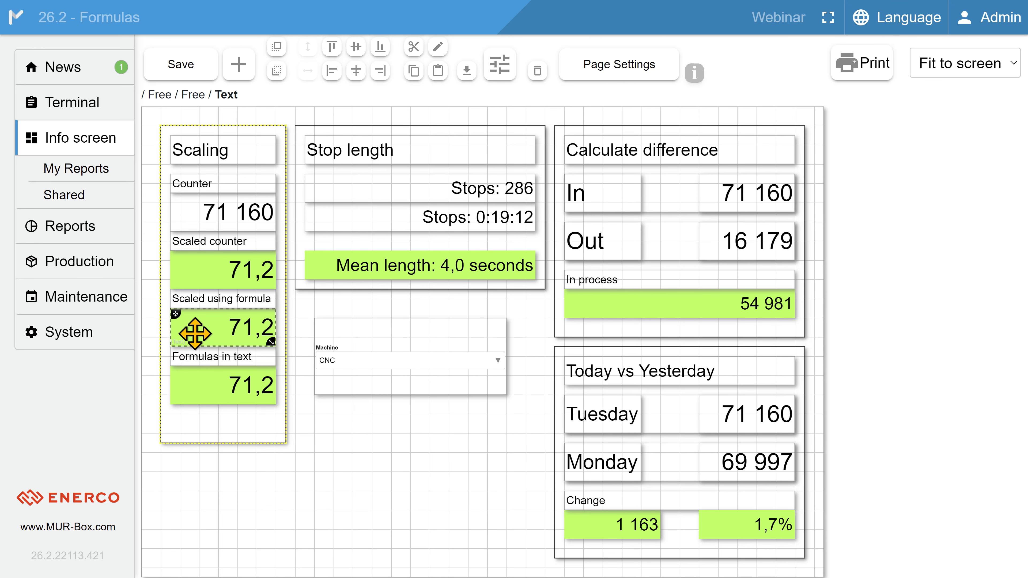
right_click(186, 335)
left_click(232, 370)
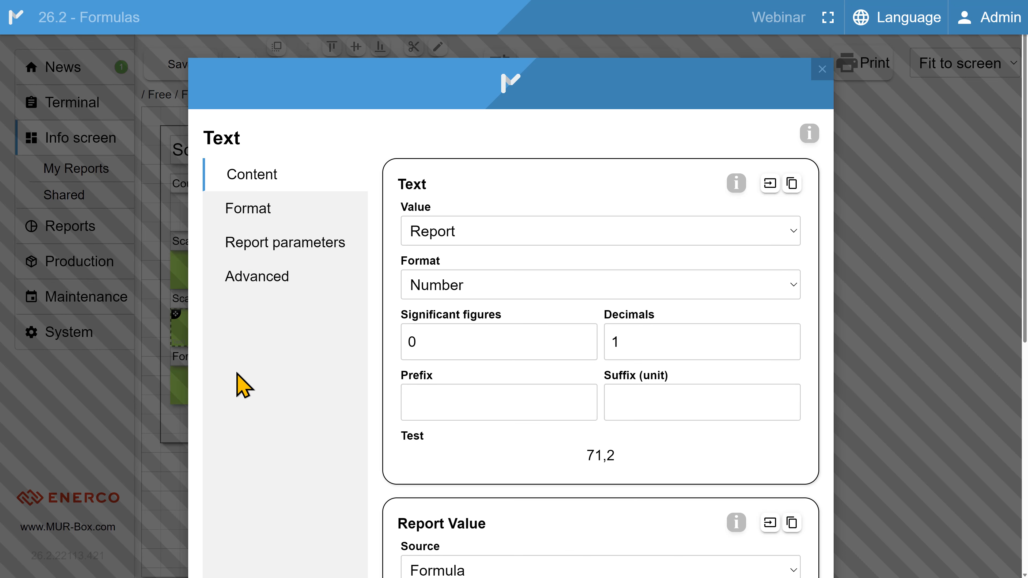
scroll(328, 403, "down", 5)
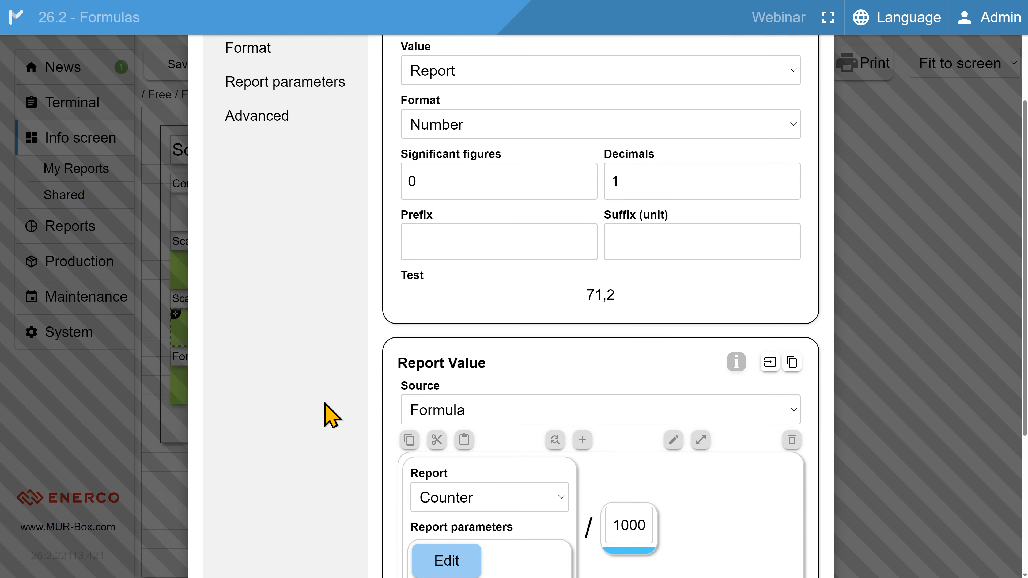
left_click(449, 369)
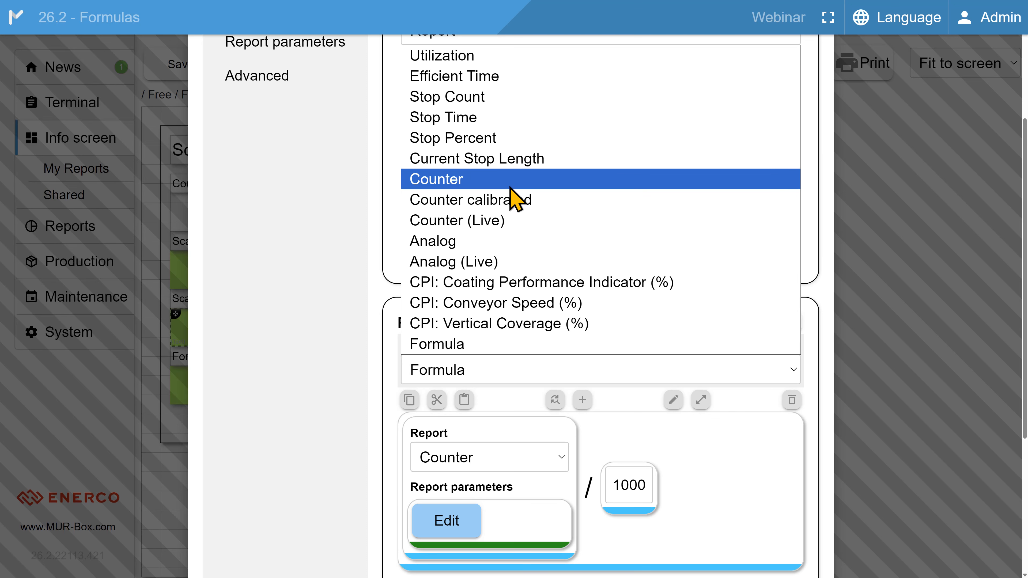
left_click(382, 395)
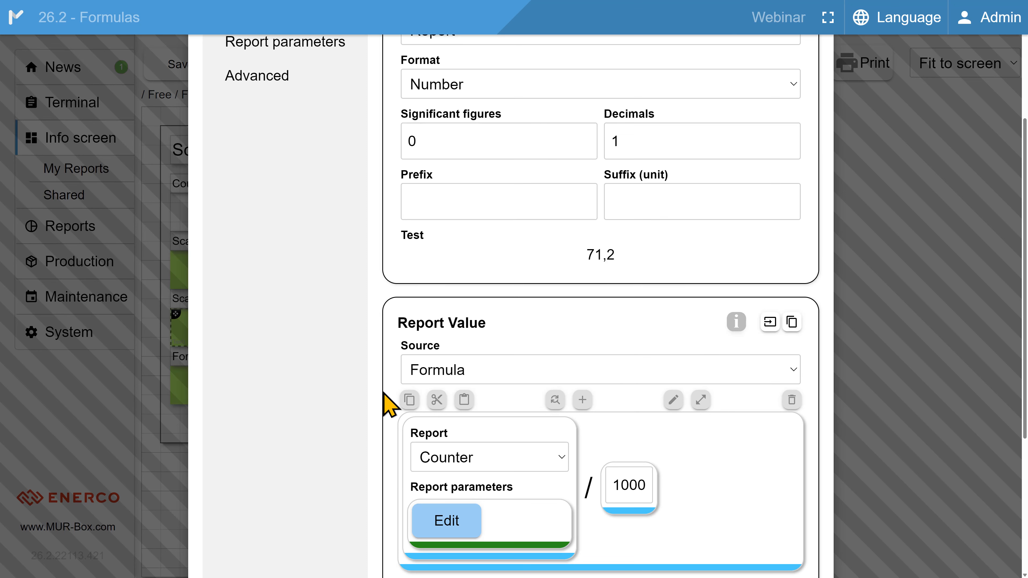
scroll(390, 404, "down", 2)
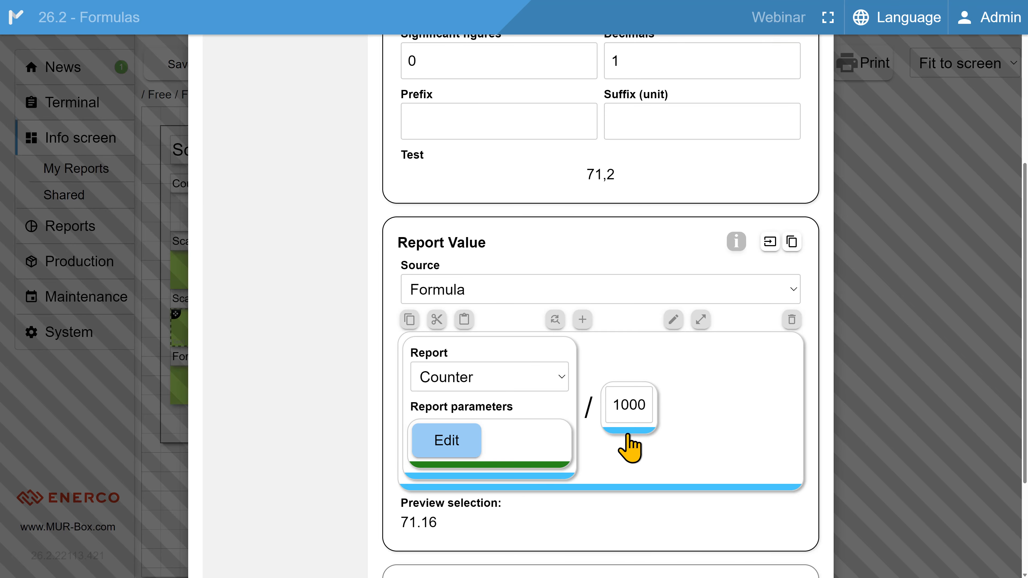
scroll(718, 465, "down", 4)
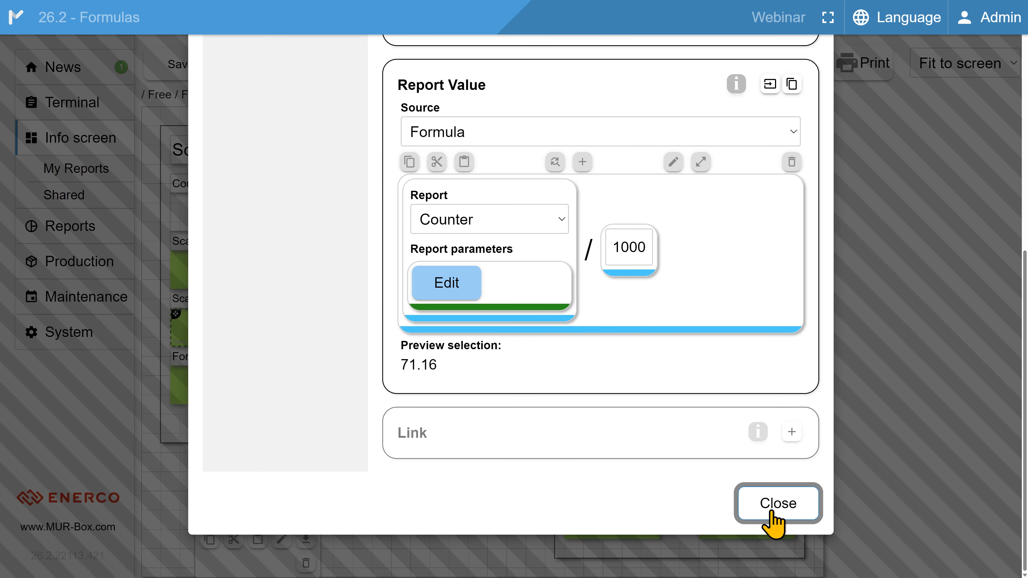
left_click(772, 513)
- Examine the content settings of the Formulas in text value and preview its formatted Counter formula
left_click(193, 391)
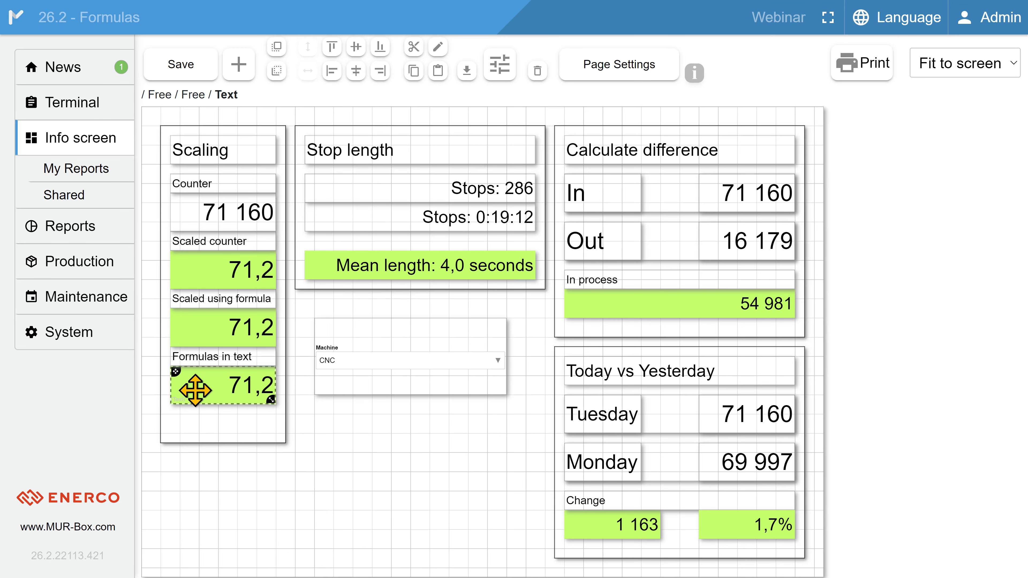
right_click(218, 400)
left_click(243, 370)
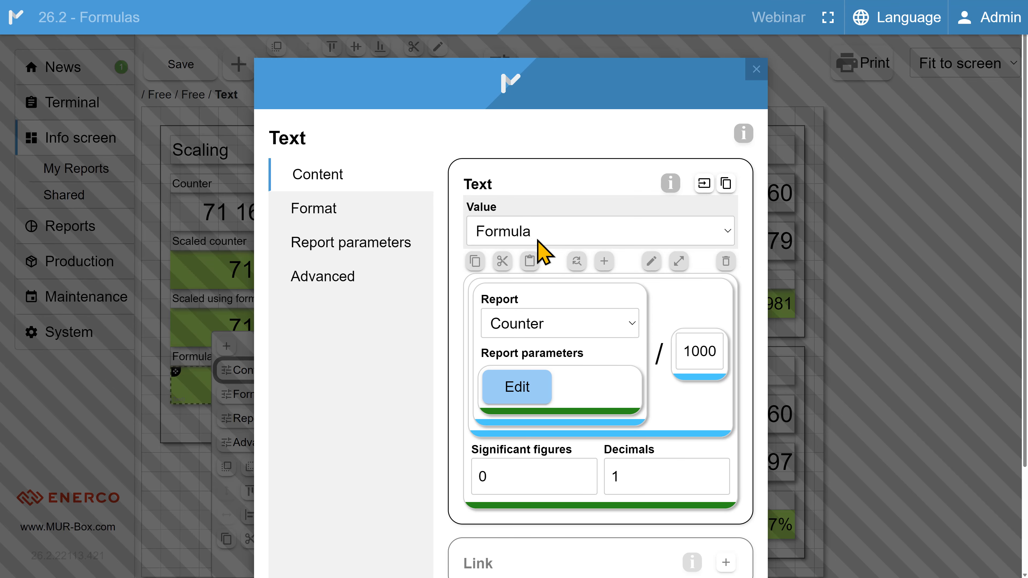
scroll(459, 390, "down", 2)
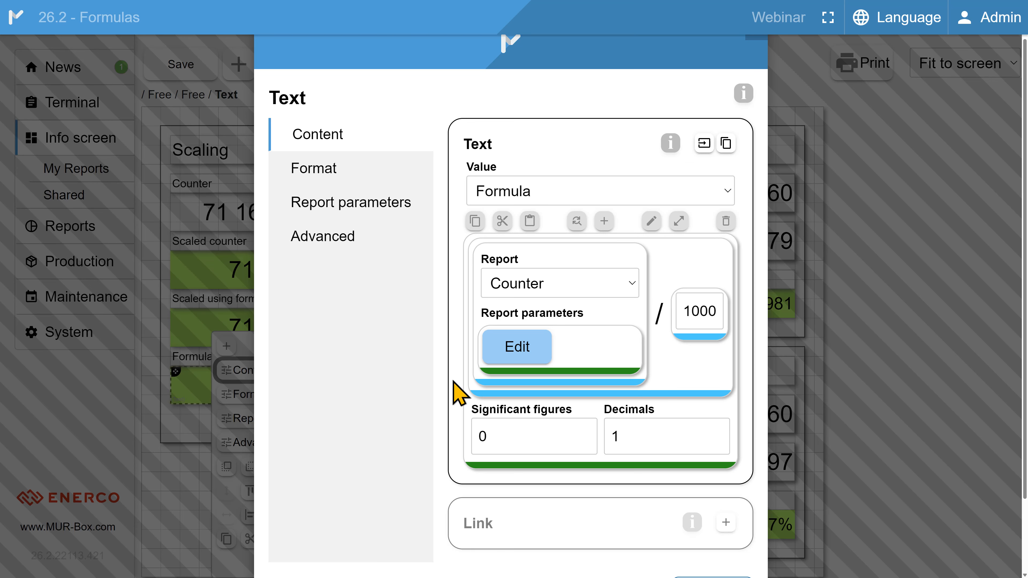
scroll(459, 390, "up", 1)
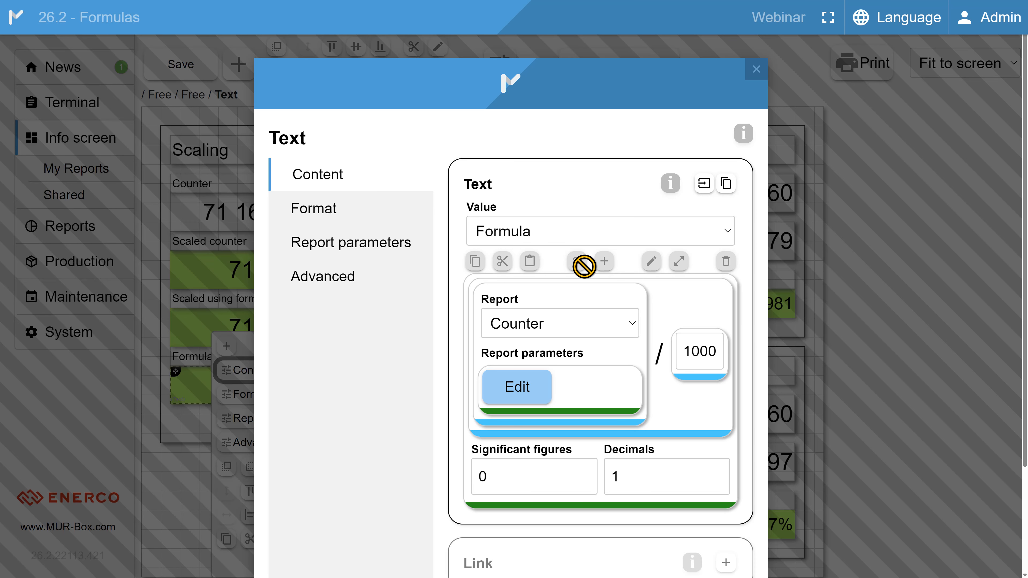
left_click(688, 425)
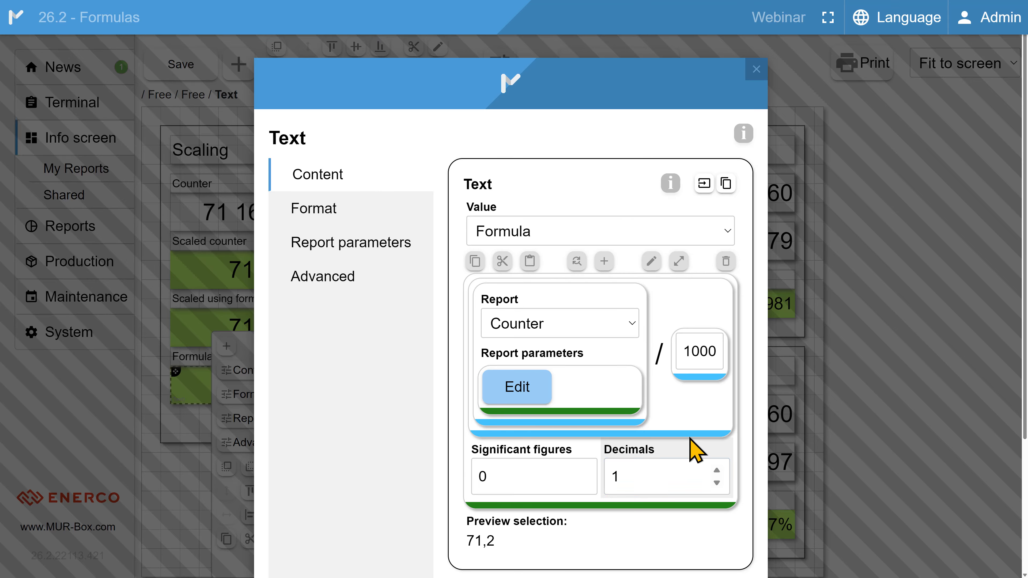
left_click(756, 70)
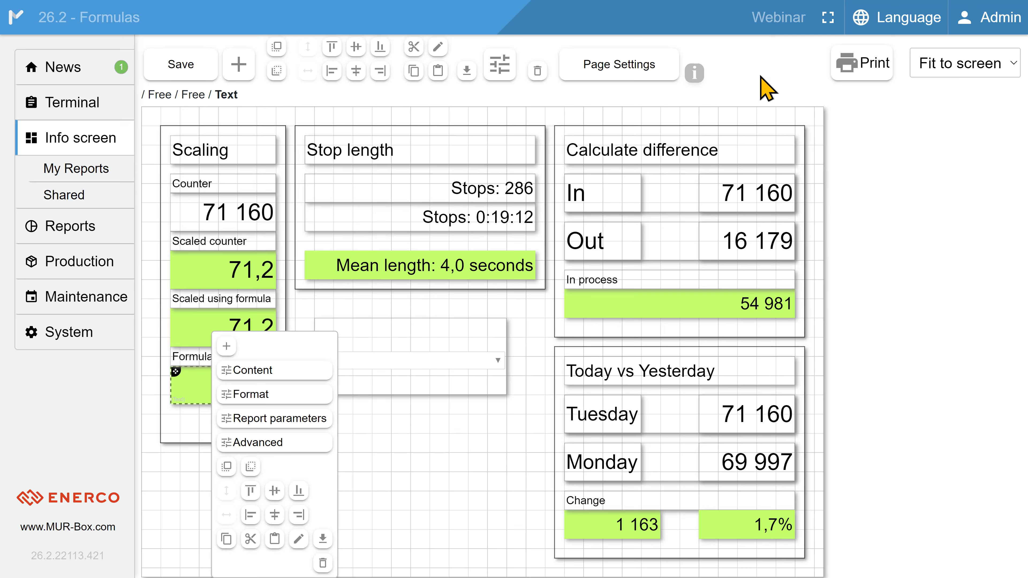
left_click(400, 445)
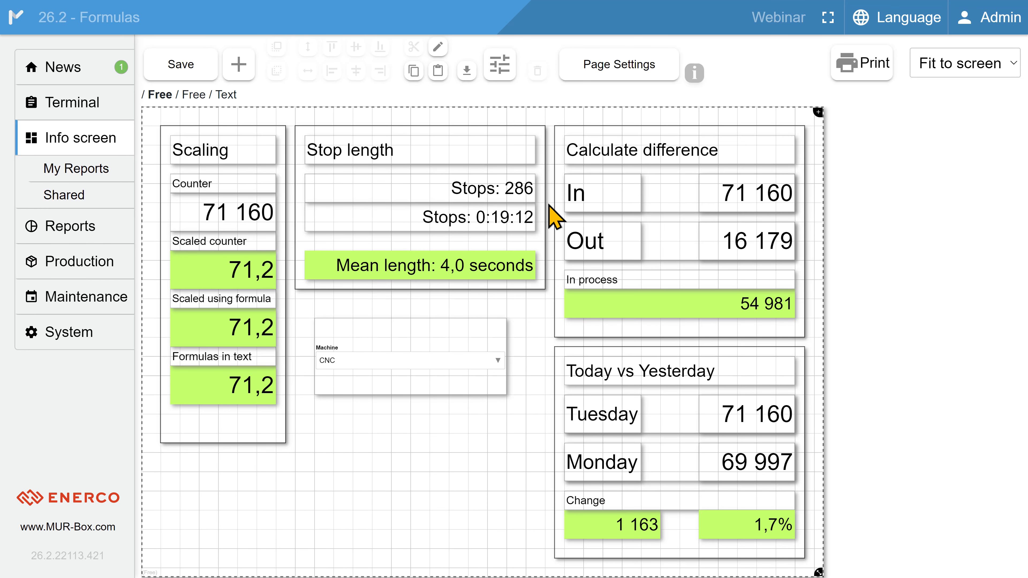
- Open the content settings of the mean length text under Stop length and preview its Mean Length formula block
left_click(543, 192)
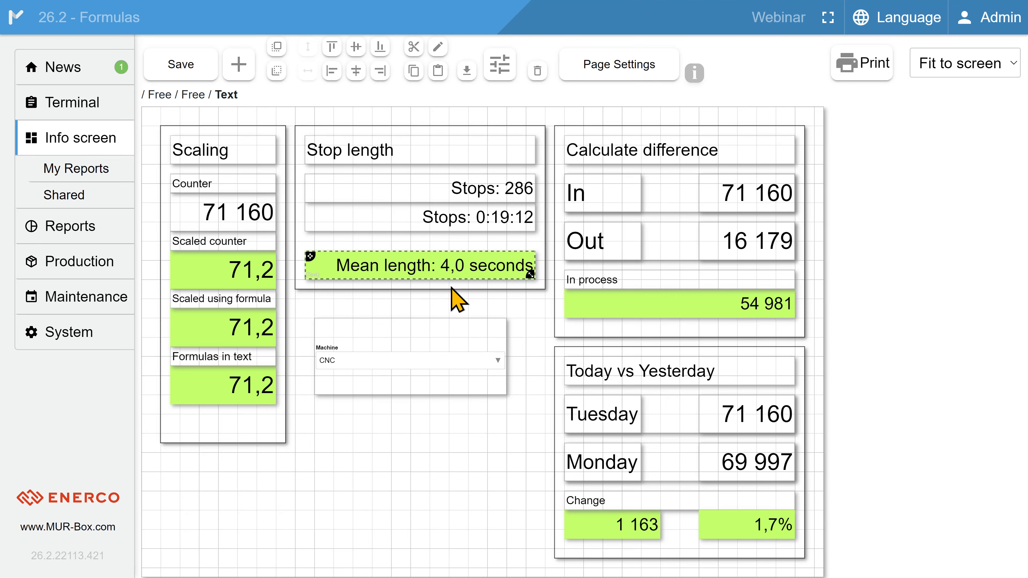
right_click(454, 269)
left_click(475, 307)
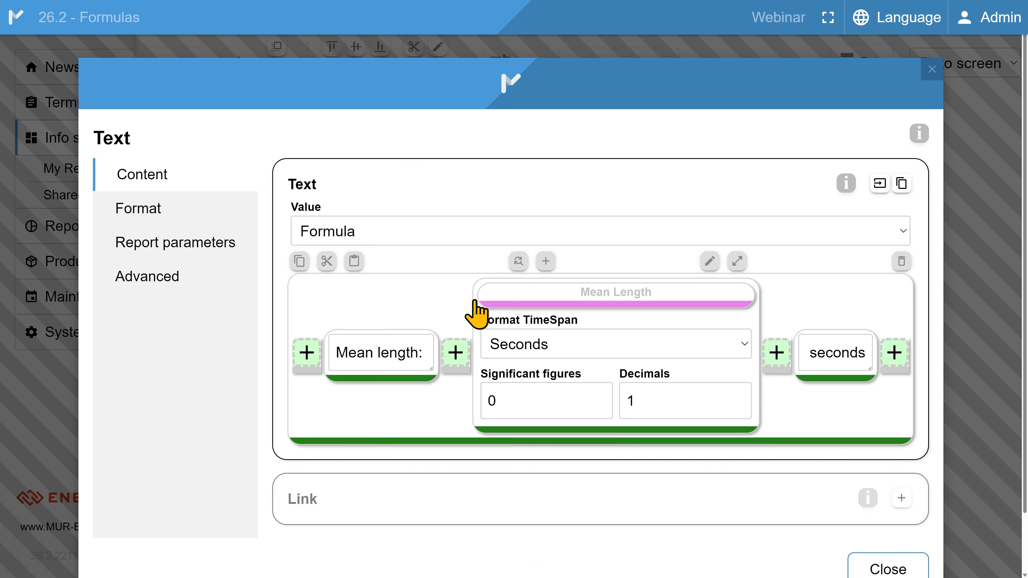
left_click(693, 306)
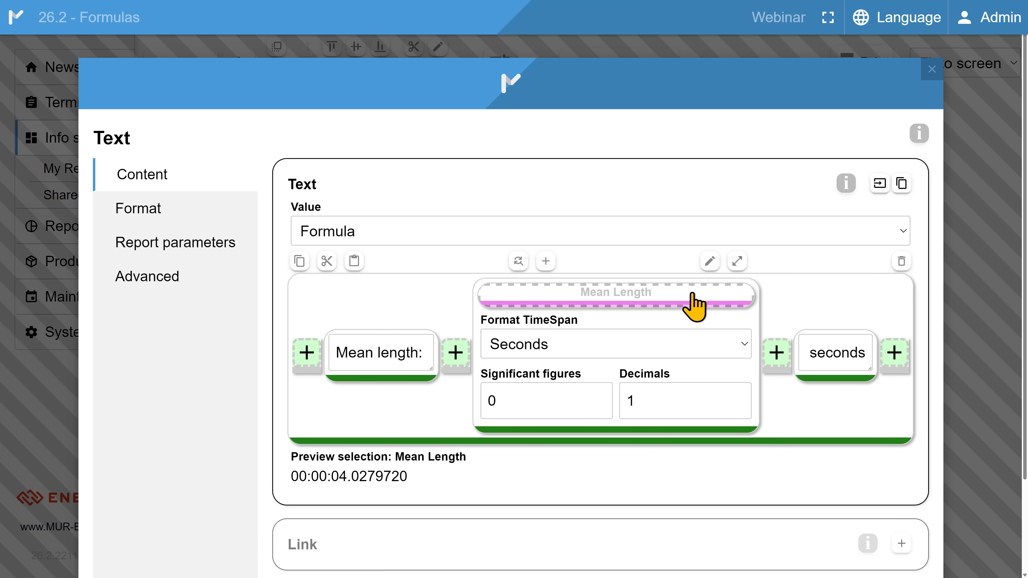
- Open the Mean Length formula and preview its StopCodeLength part, its StopCount part and the whole division
left_click(709, 261)
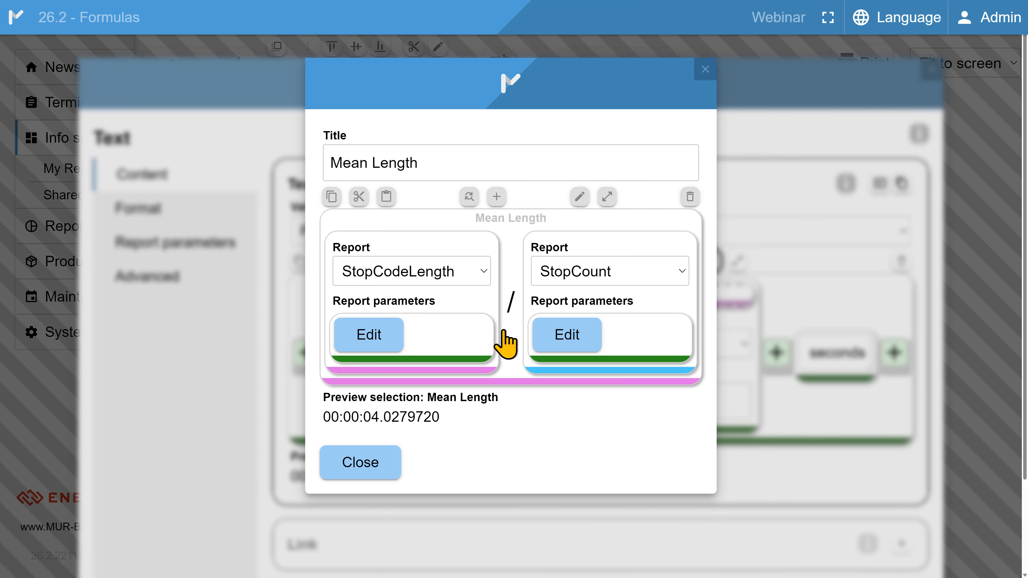
left_click(494, 263)
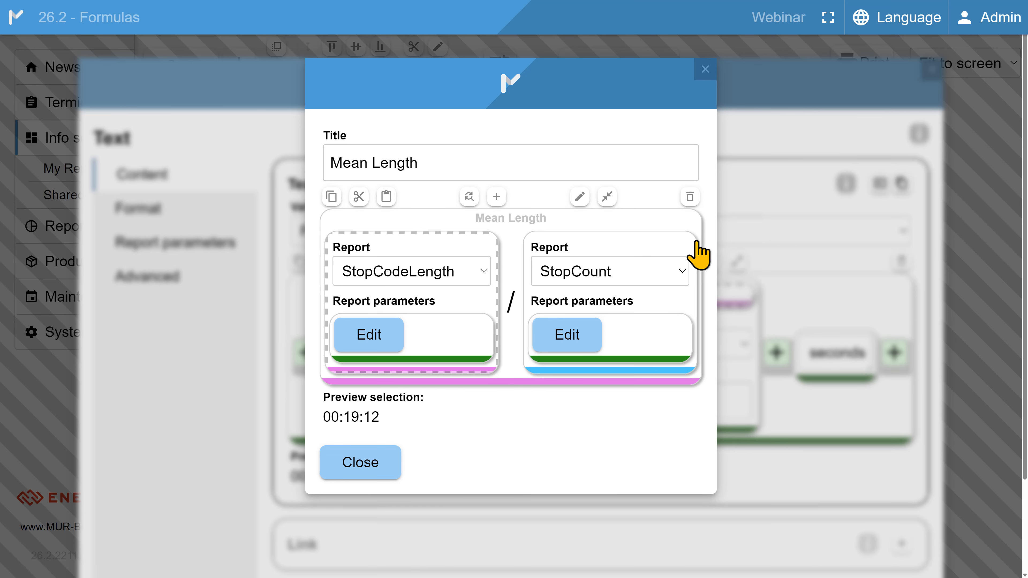
left_click(694, 251)
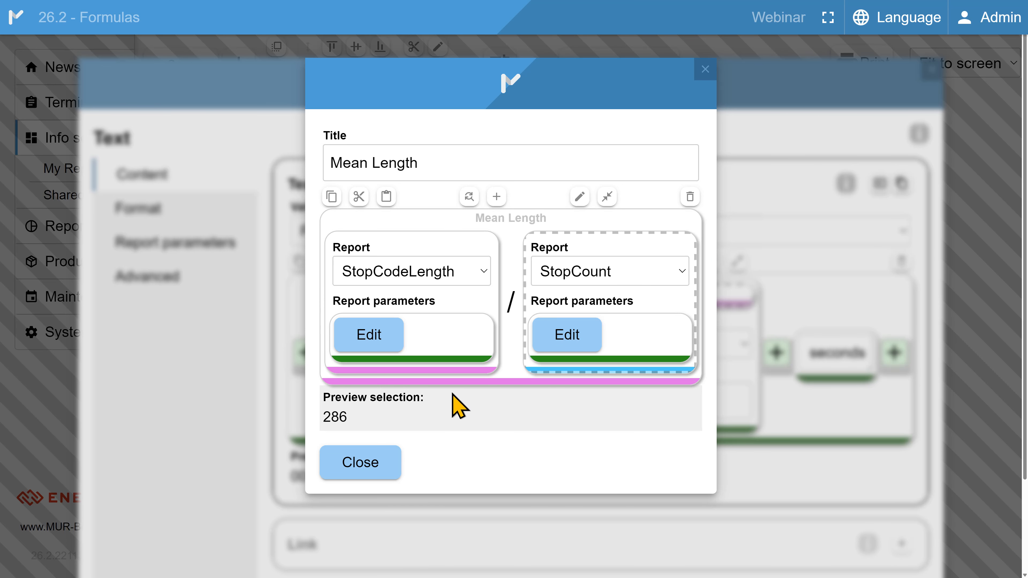
left_click(512, 377)
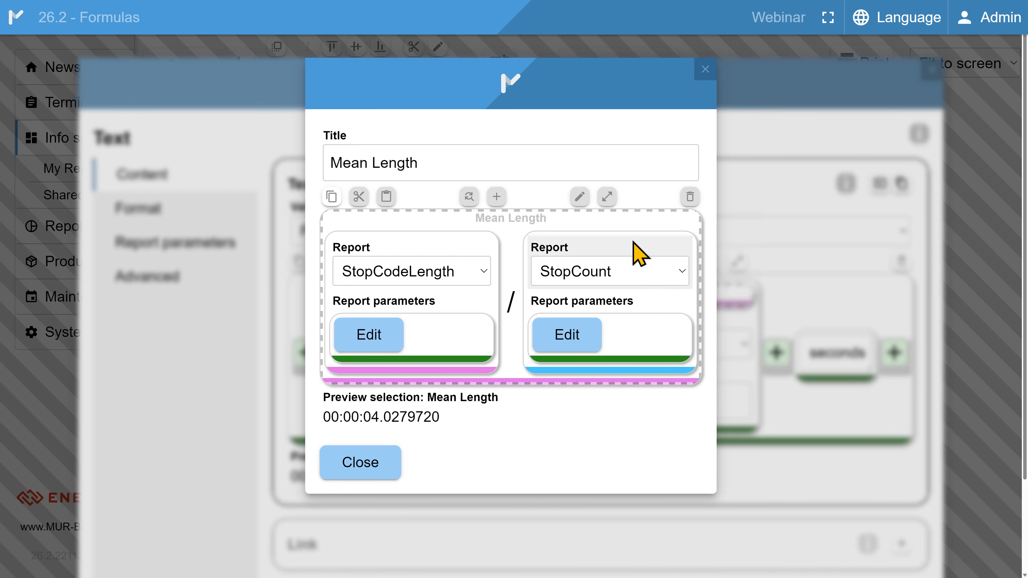
- Close the Mean Length formula and the mean length text's settings, and deselect the text on the info screen
left_click(705, 70)
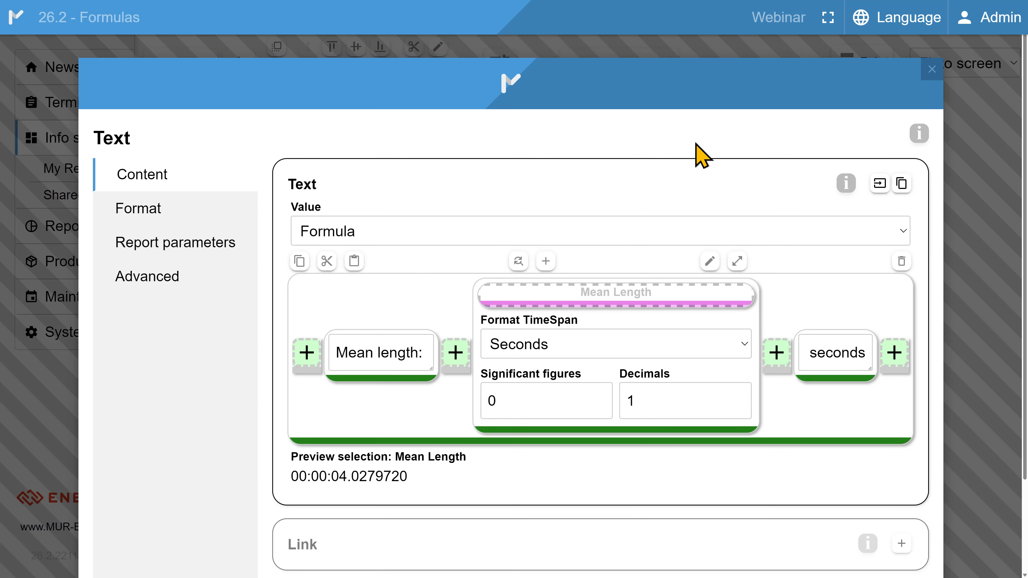
left_click(930, 78)
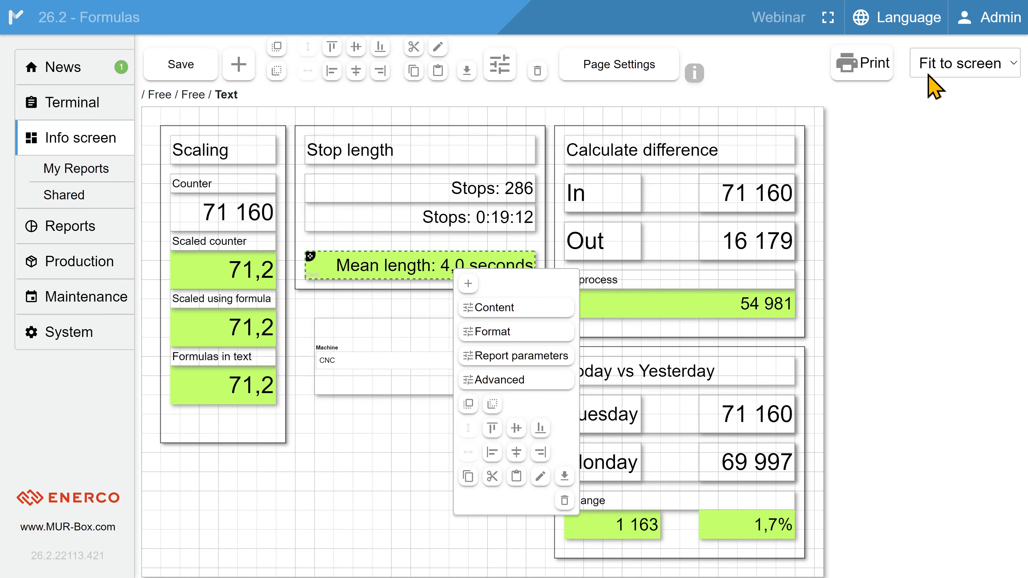
left_click(377, 438)
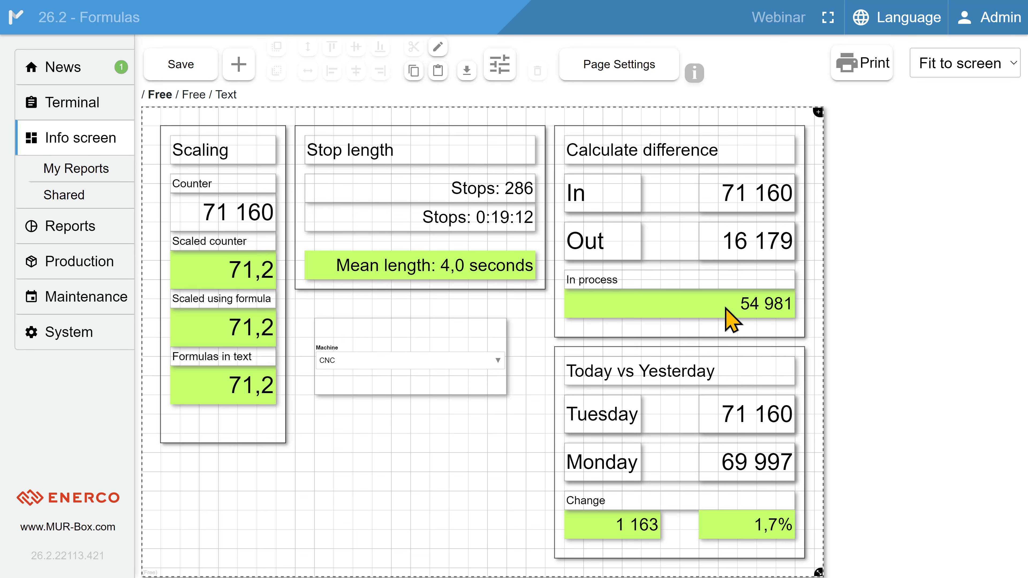
- Open the content settings of the In process value under Calculate difference and show its report value formula
left_click(728, 316)
right_click(712, 307)
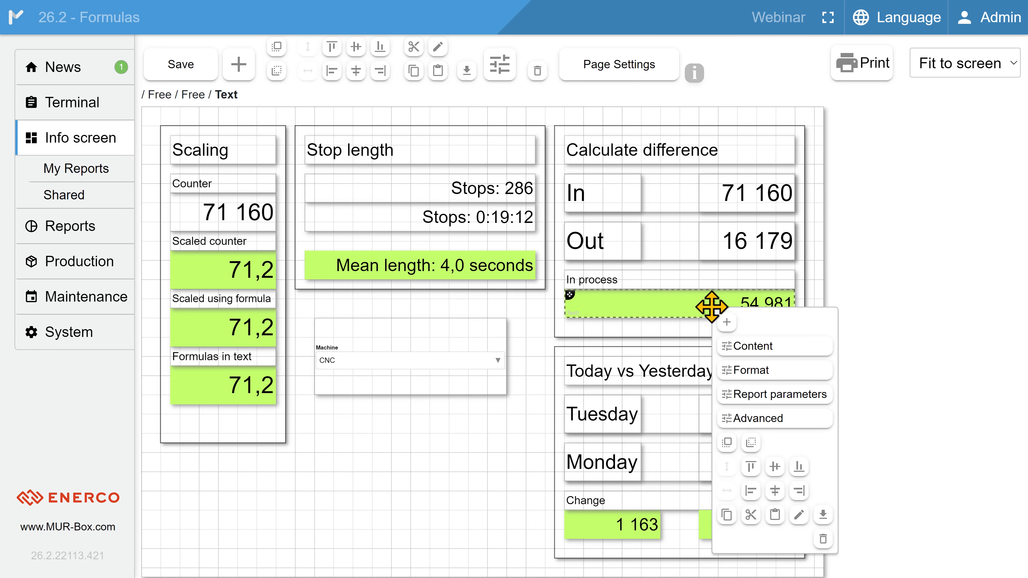
left_click(749, 346)
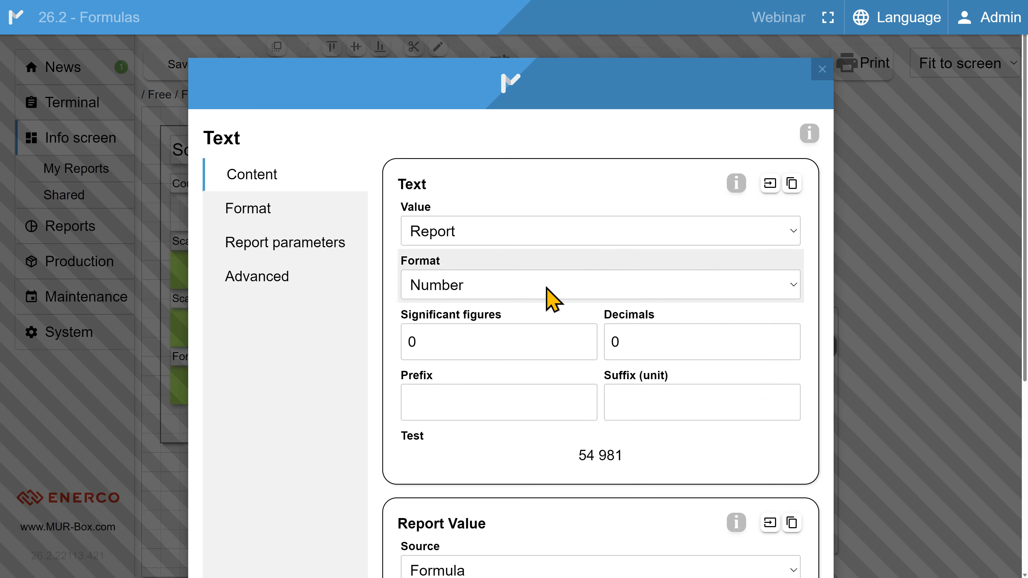
scroll(552, 300, "down", 5)
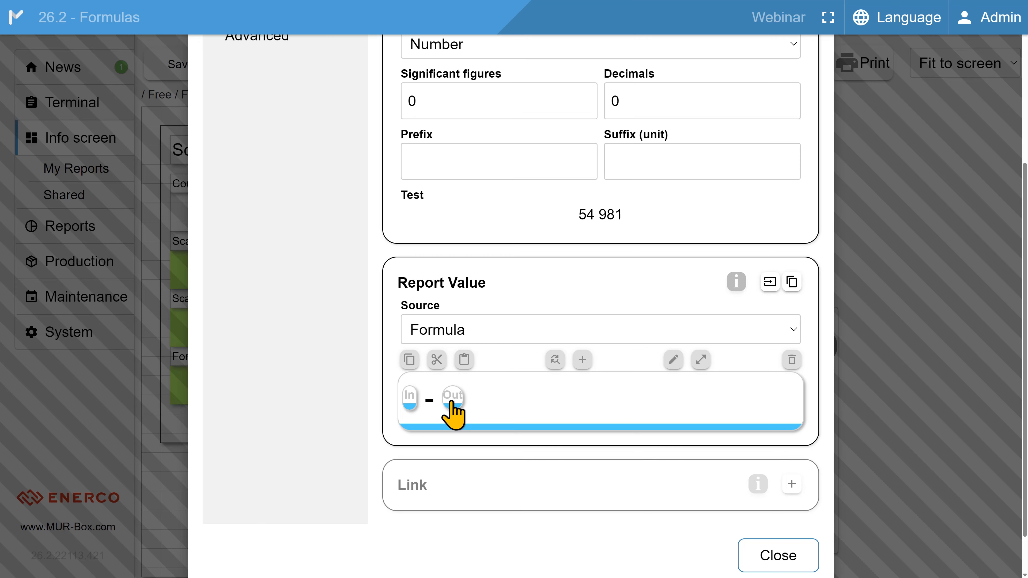
- Expand the In and Out blocks of the subtraction formula and preview each block's Counter value
left_click(410, 398)
left_click(702, 361)
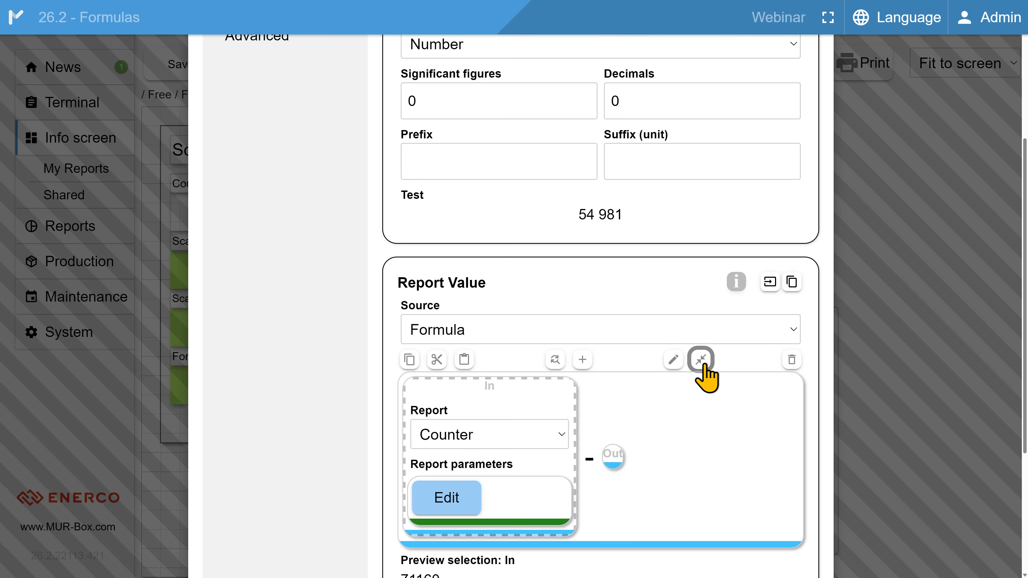
left_click(613, 455)
left_click(707, 363)
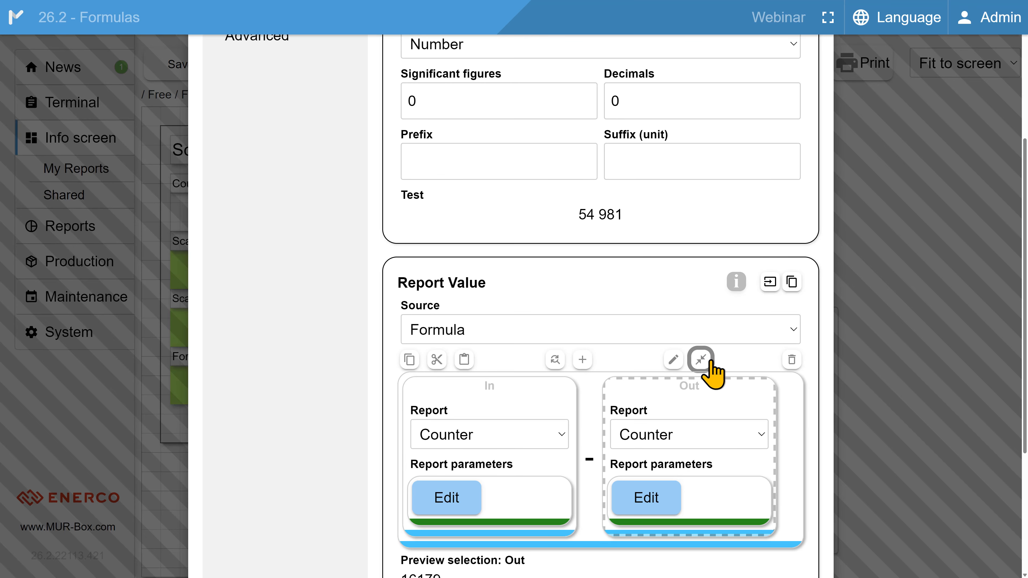
scroll(623, 417, "down", 2)
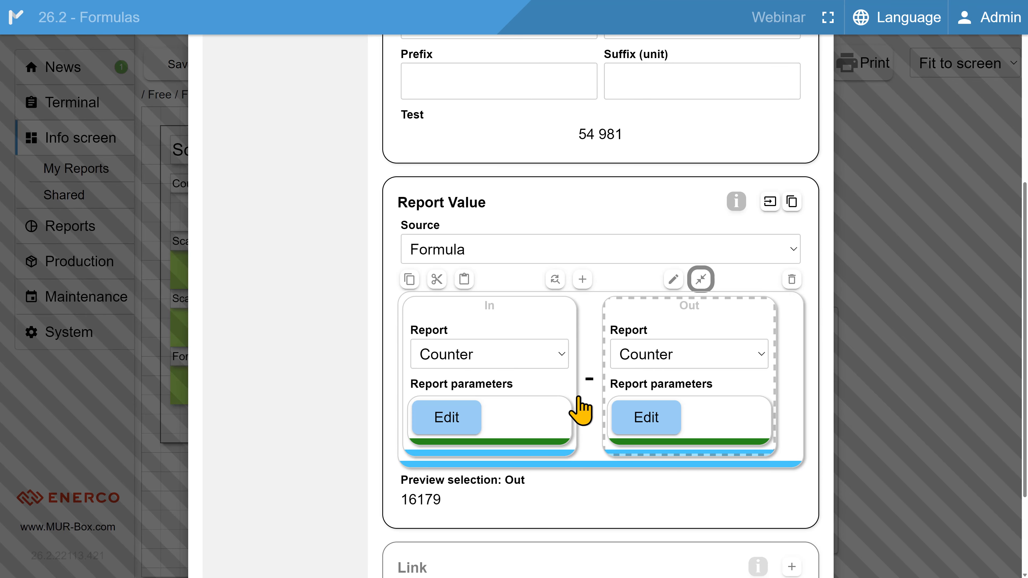
- Select the In block and check the machine in its report parameters, returning to the formula
left_click(573, 324)
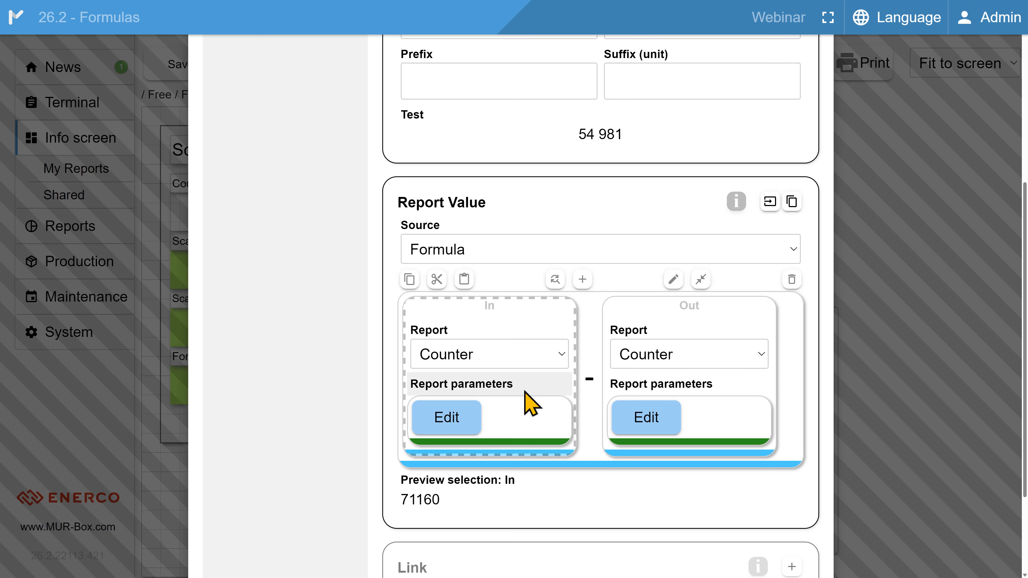
left_click(446, 418)
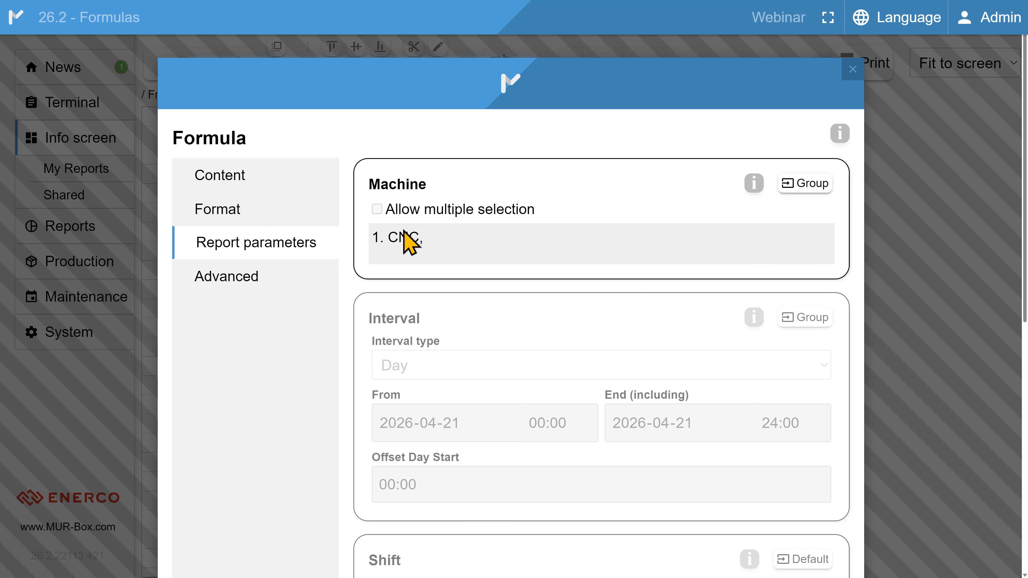
left_click(854, 71)
scroll(664, 443, "down", 5)
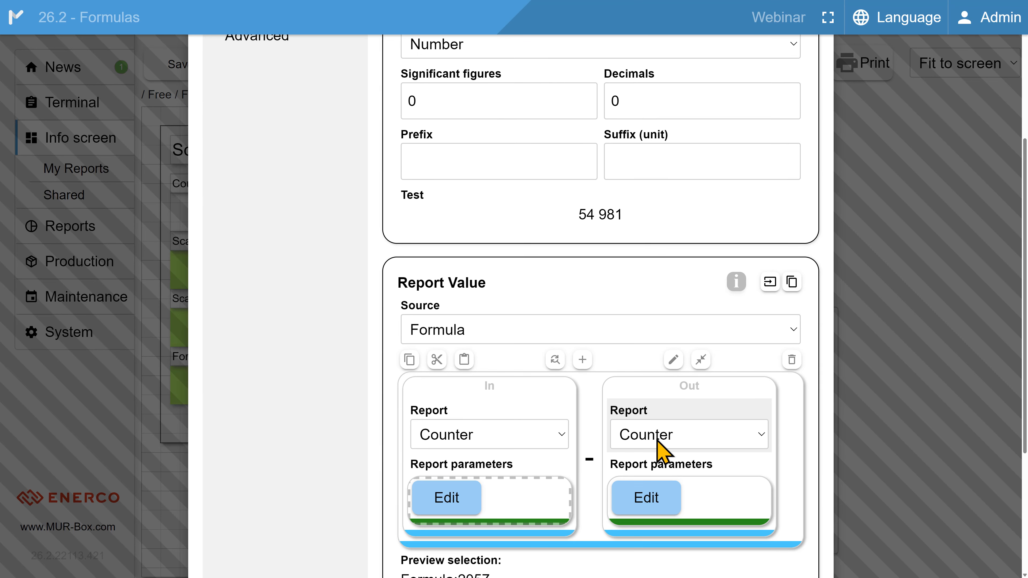
- Check the machine in the Out block's report parameters and close the In process value's settings
left_click(646, 501)
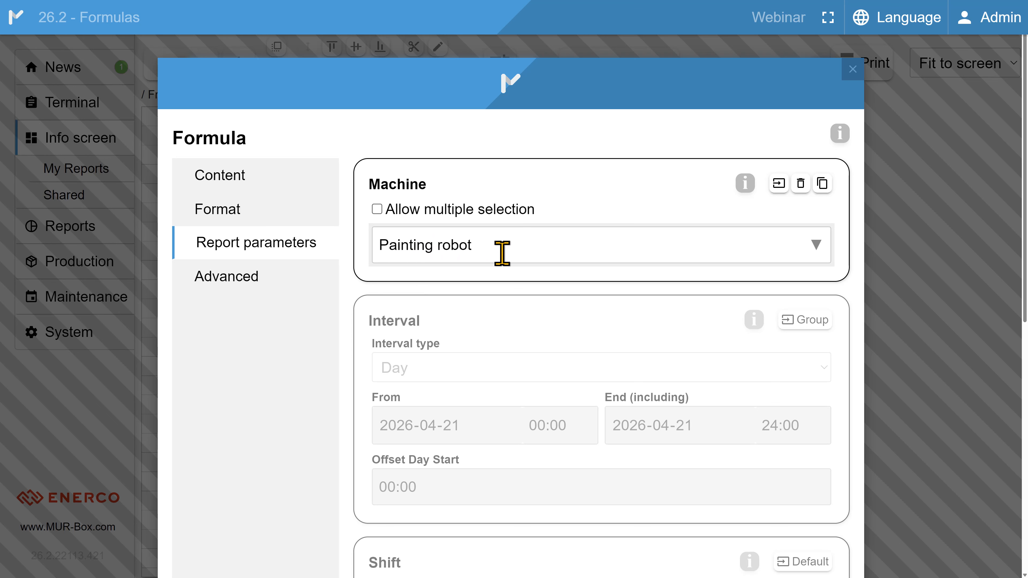
left_click(853, 68)
scroll(688, 332, "down", 5)
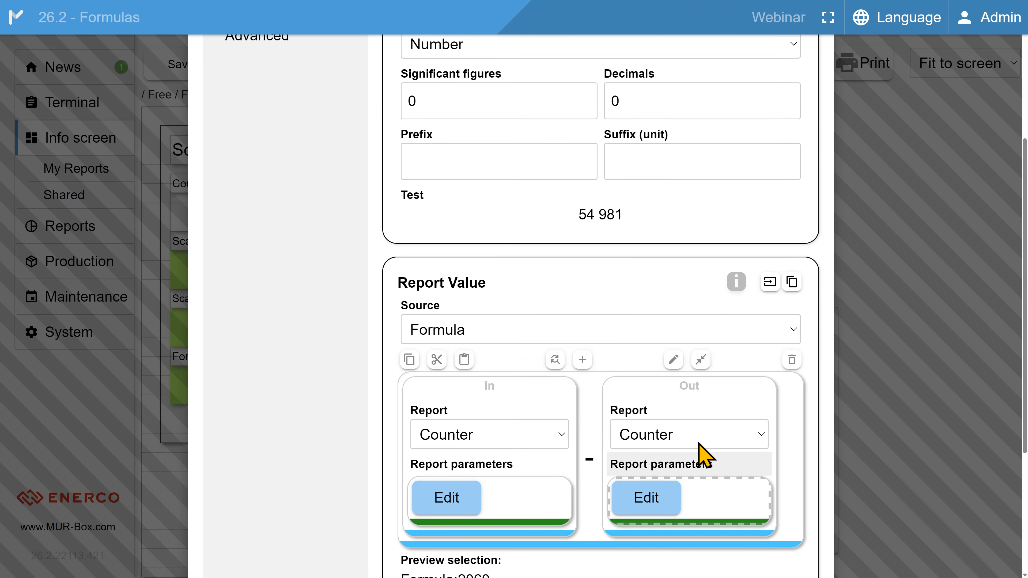
scroll(560, 360, "up", 5)
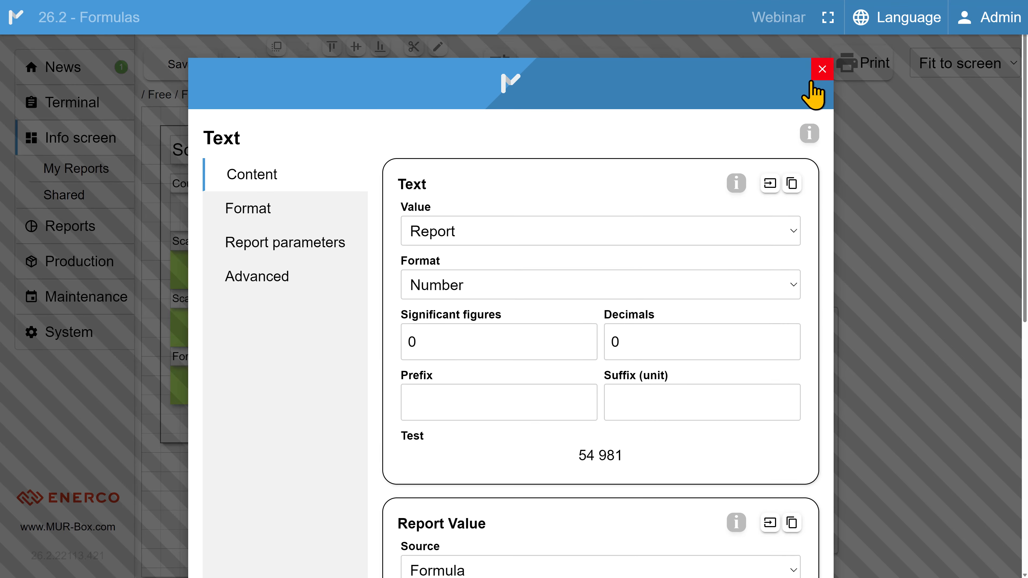
left_click(818, 75)
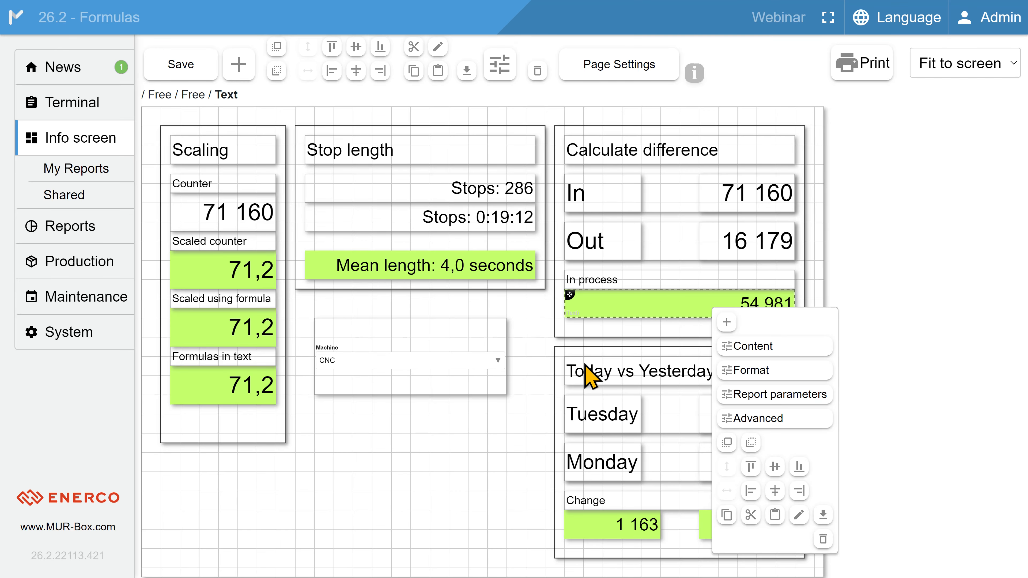